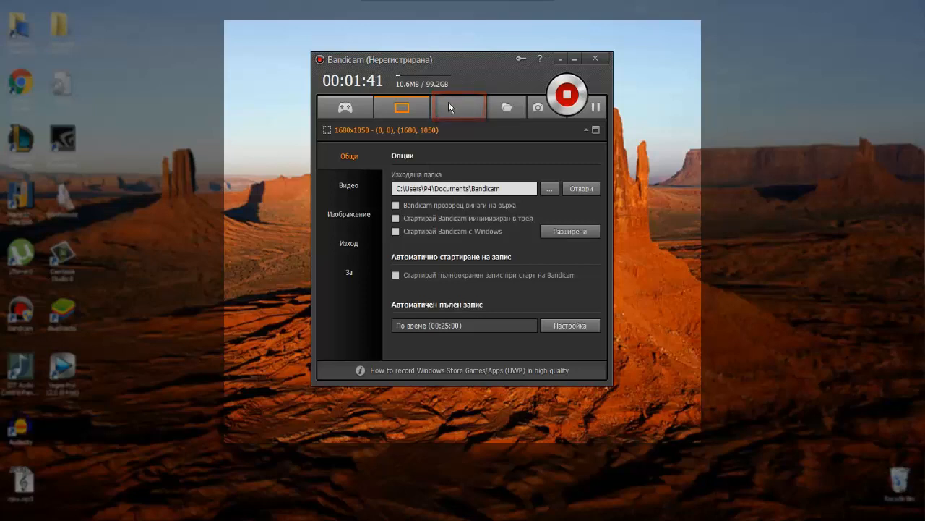
View the recordings output folder and close it, and collapse and re-expand the settings area of the window.
click(510, 108)
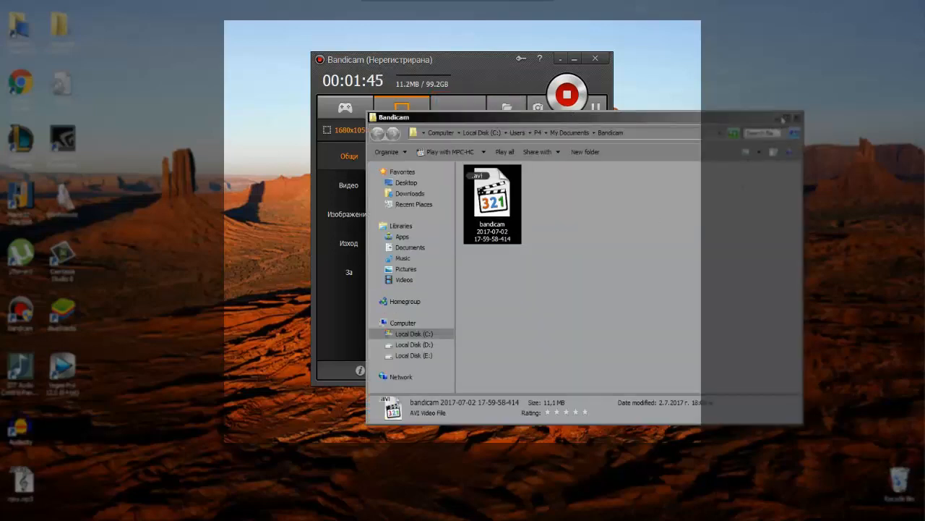
click(797, 119)
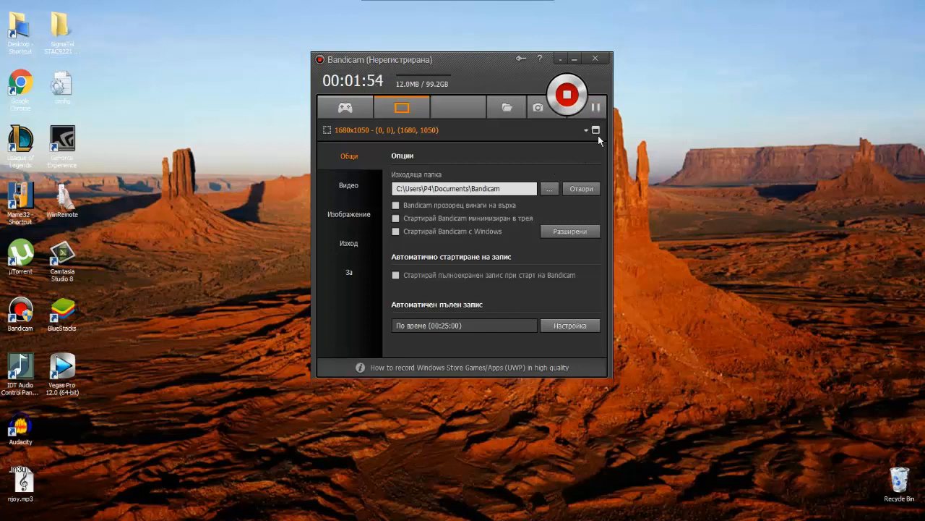
click(596, 130)
click(595, 130)
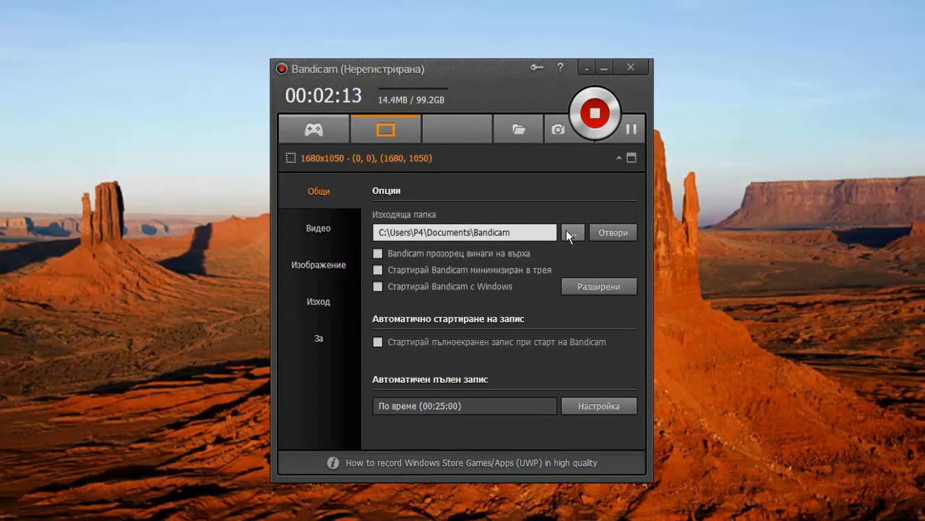
Look through the available output folder locations without changing the folder, and view the current output folder's contents.
click(567, 232)
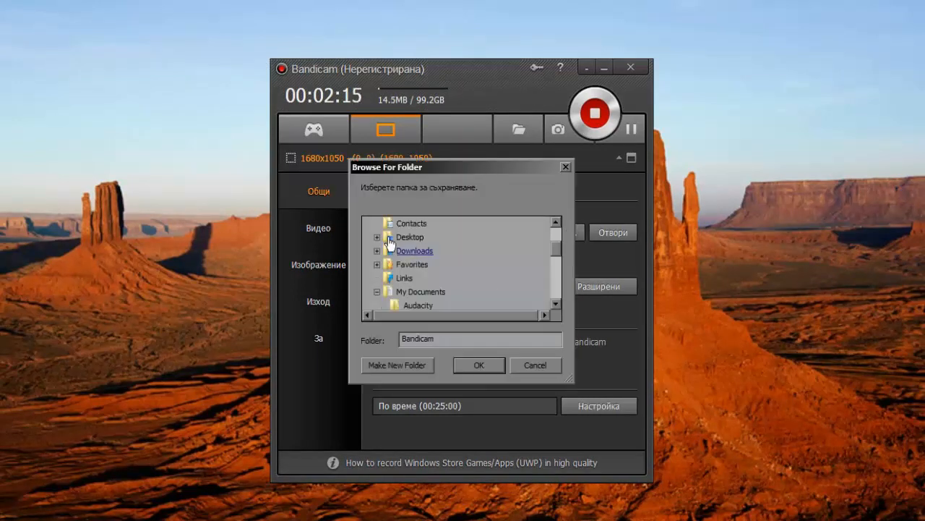
drag(556, 251, 548, 183)
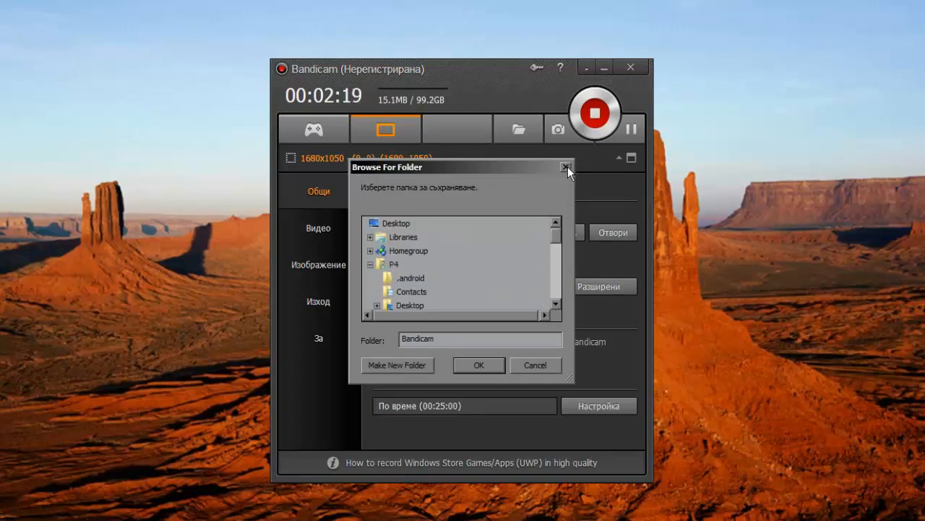
click(566, 167)
click(618, 238)
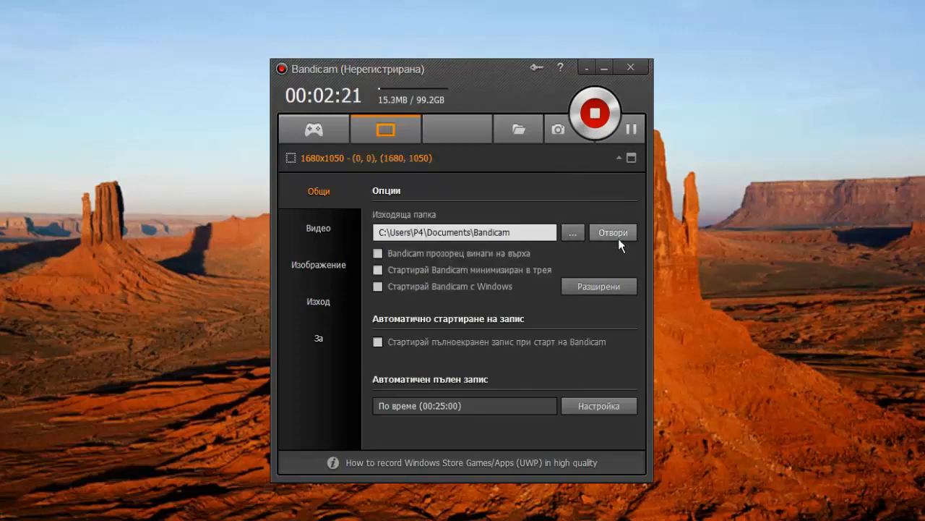
click(889, 144)
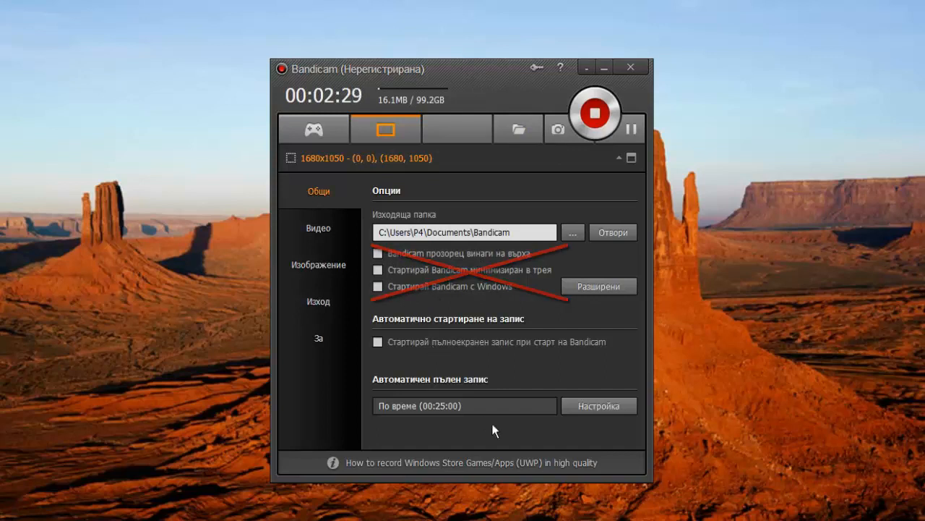
Review the automatic recording completion options in General settings and accept them unchanged.
click(614, 412)
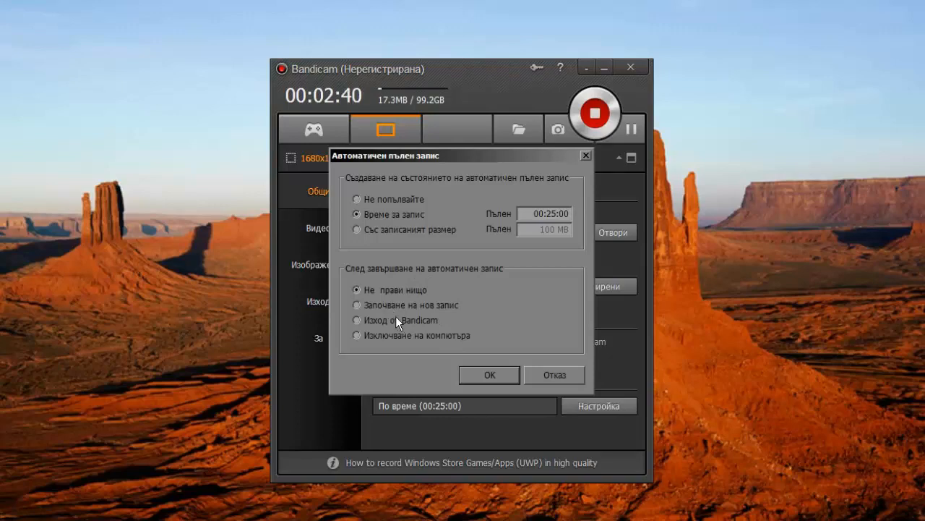
click(499, 372)
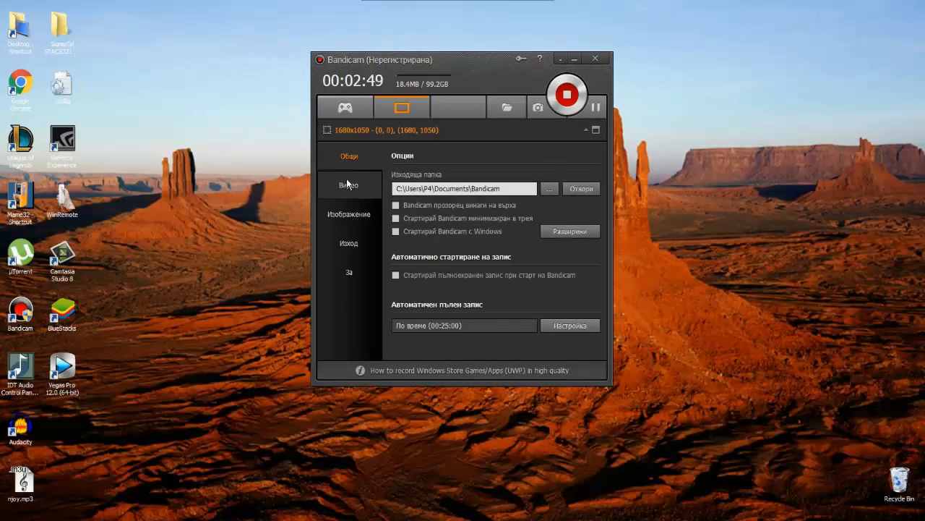
Examine the Video settings for the record and pause hotkeys, webcam overlay and click effects, keeping the existing choices.
click(346, 181)
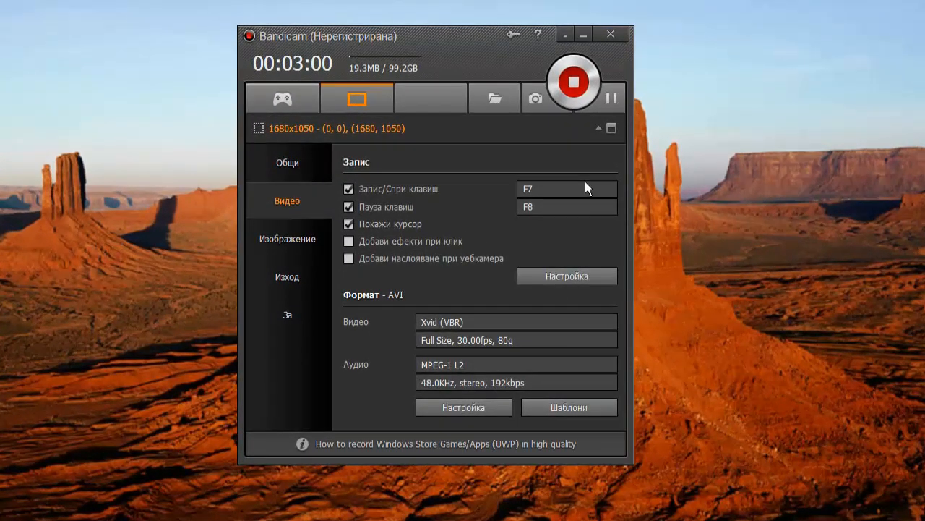
click(351, 190)
click(353, 191)
click(548, 186)
click(550, 210)
click(394, 262)
click(393, 260)
click(392, 245)
click(417, 241)
Select Win7 Sound (WASAPI) as the primary sound device in the recording settings and view the system's recording devices.
click(570, 273)
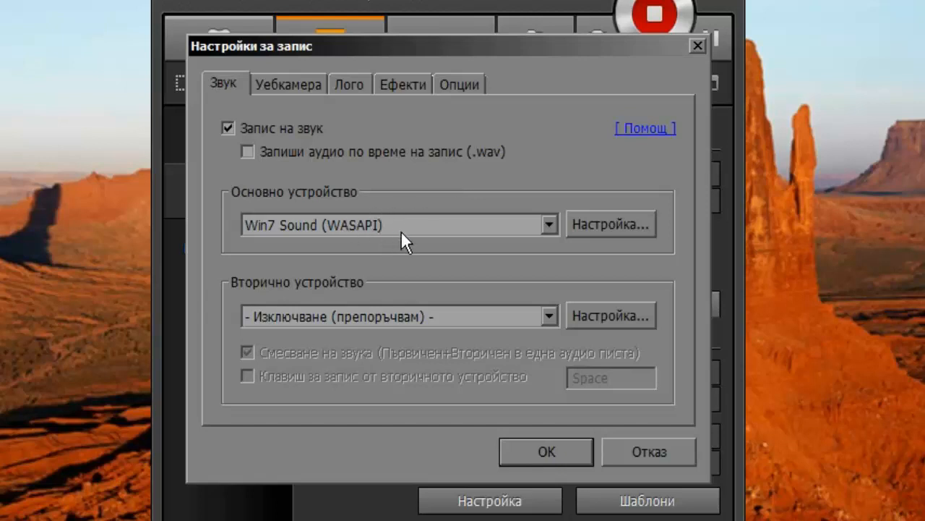
click(550, 224)
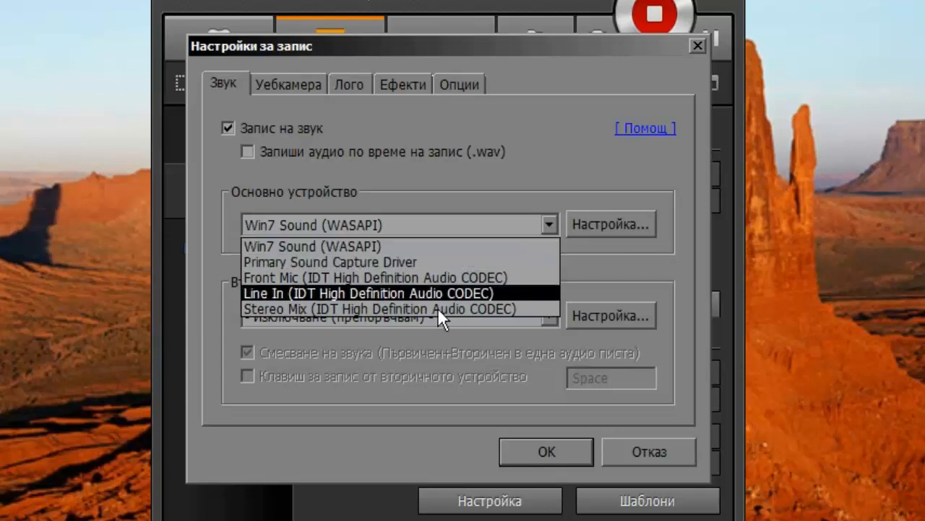
click(389, 249)
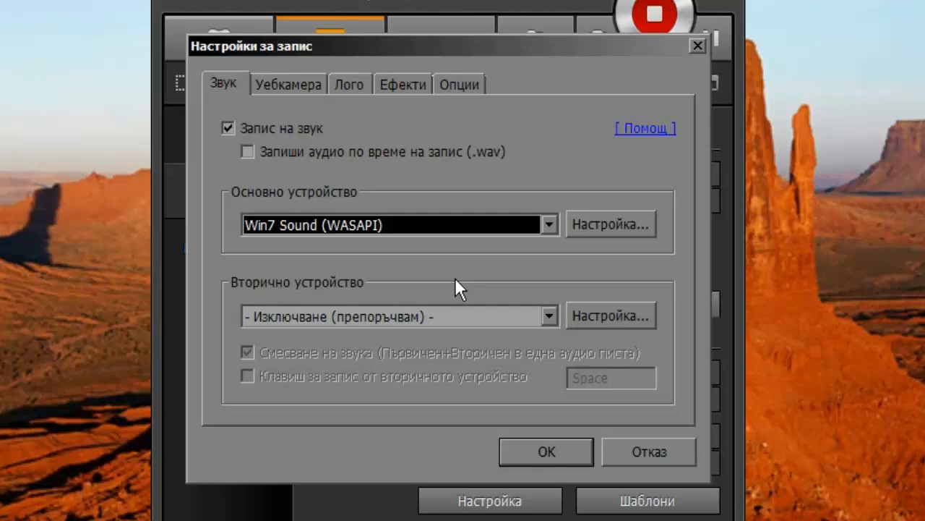
click(882, 275)
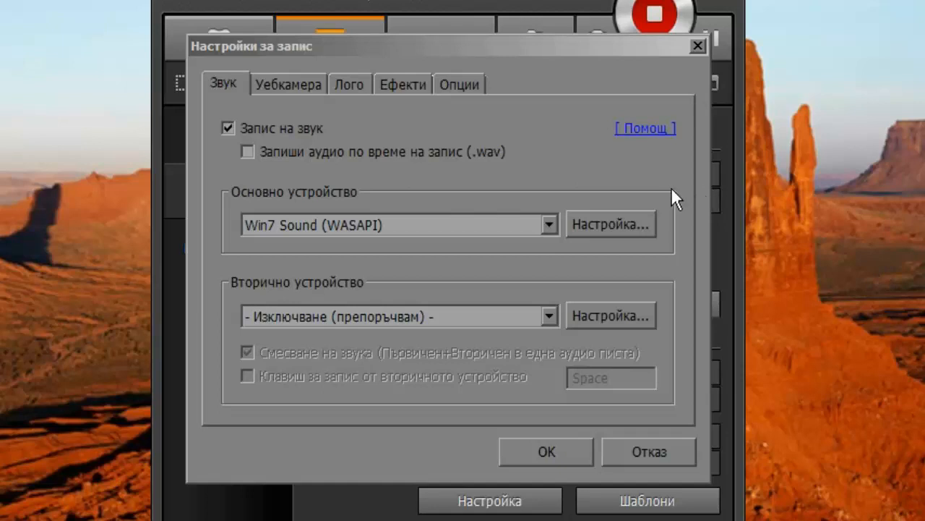
click(632, 218)
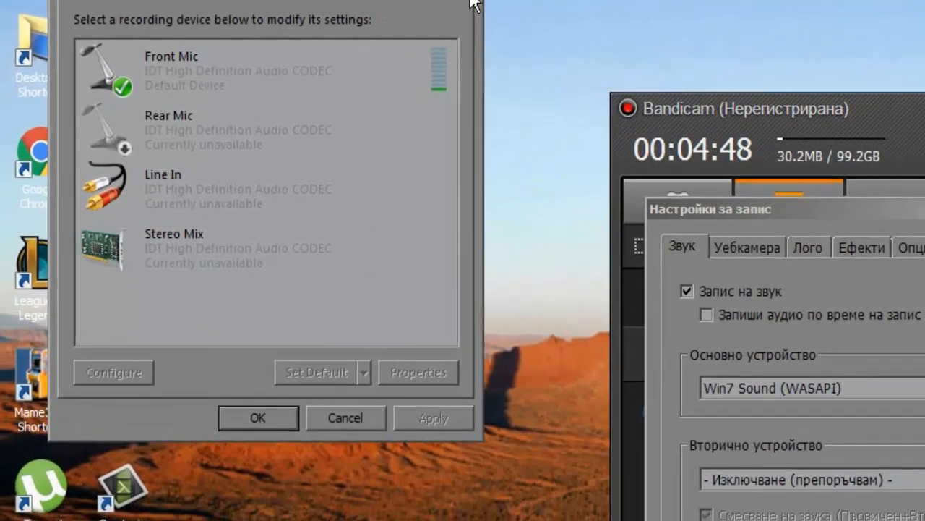
key(Escape)
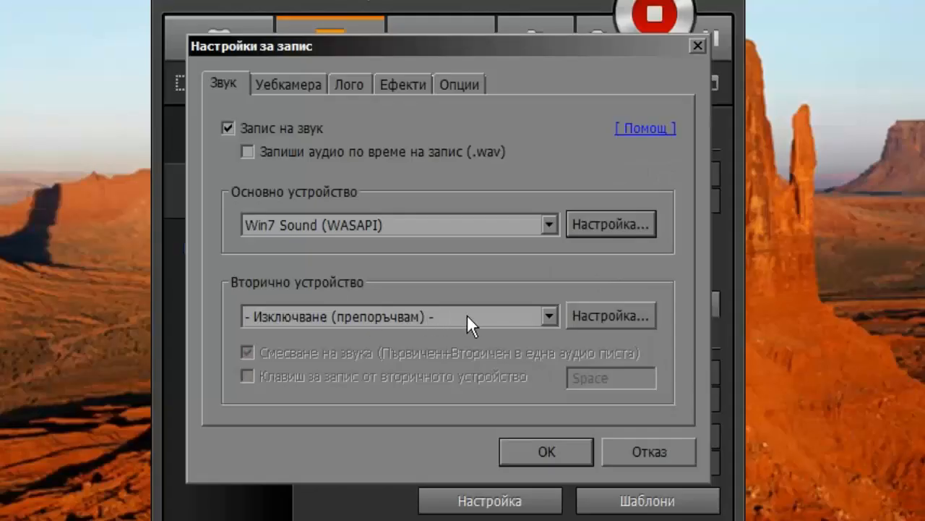
Try Win7 Sound (WASAPI) as the secondary sound device and switch it back to "Изключване (препоръчвам)".
click(399, 315)
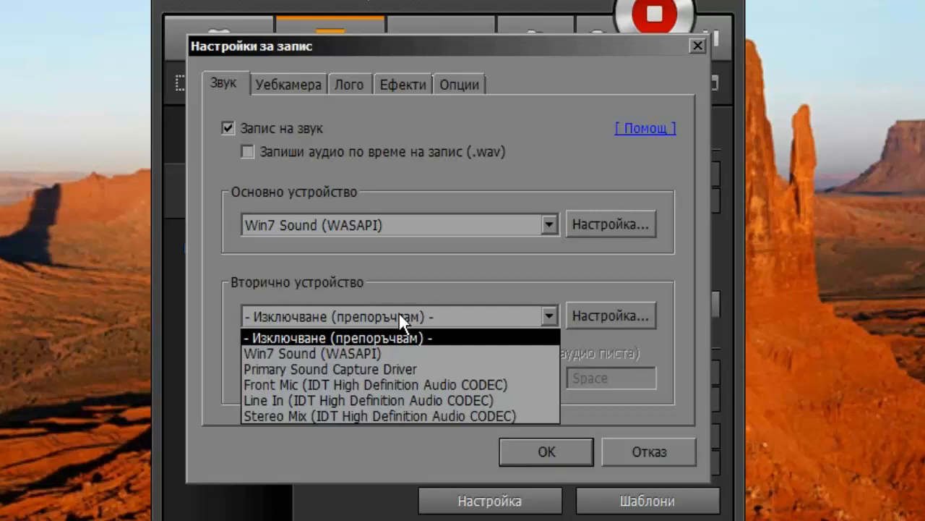
click(398, 315)
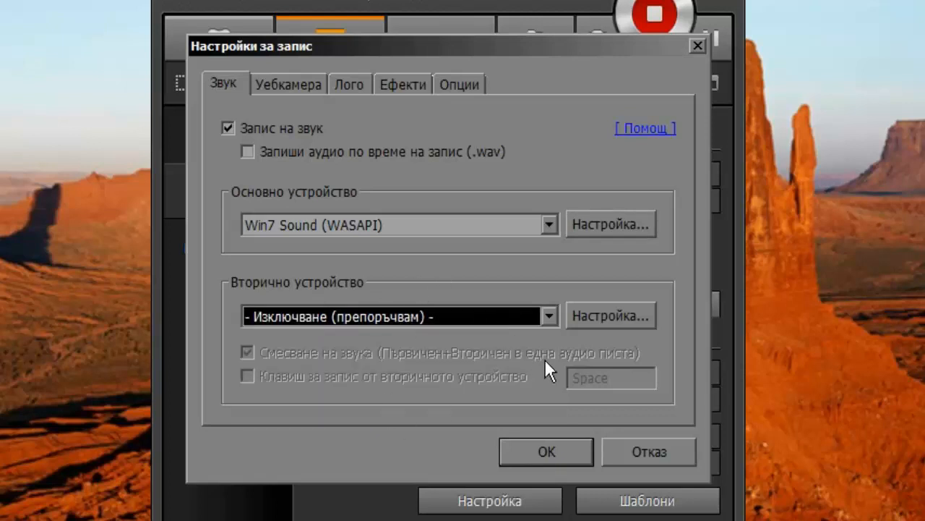
click(324, 313)
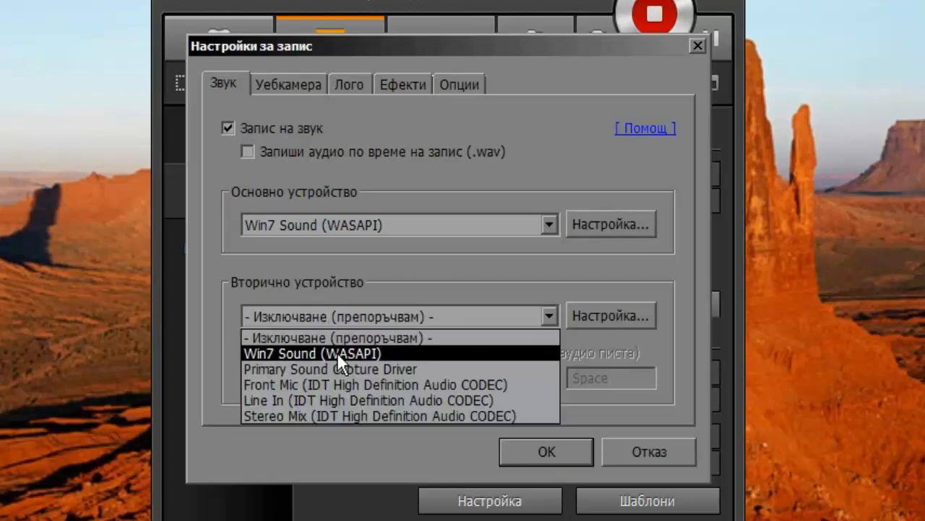
click(354, 312)
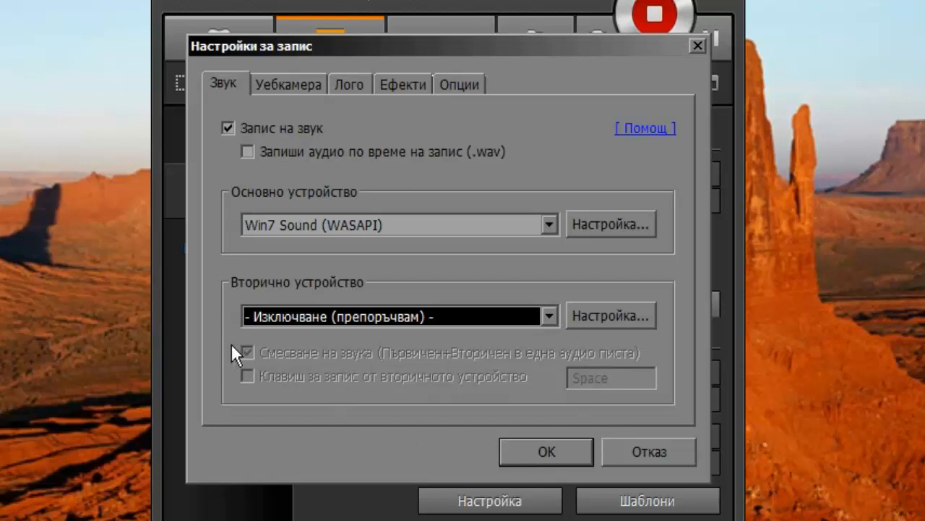
click(316, 316)
click(319, 334)
click(330, 316)
click(324, 347)
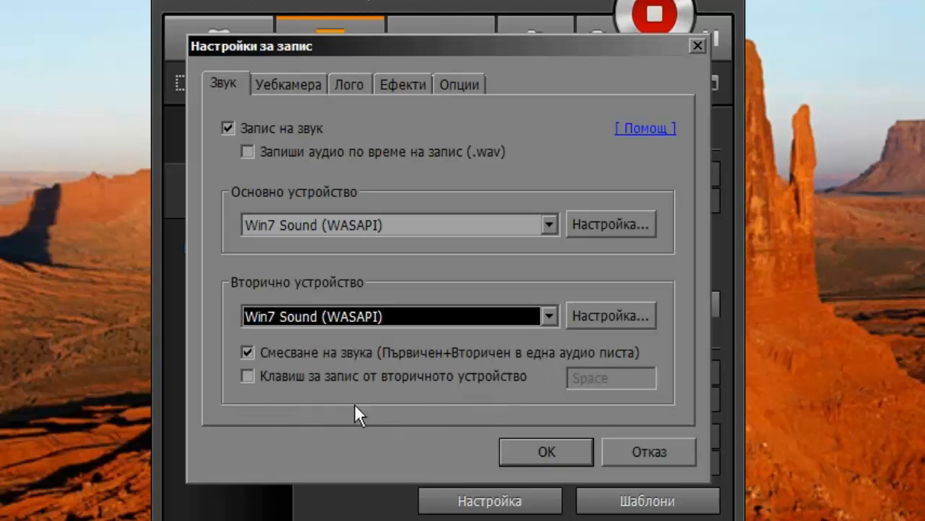
click(505, 316)
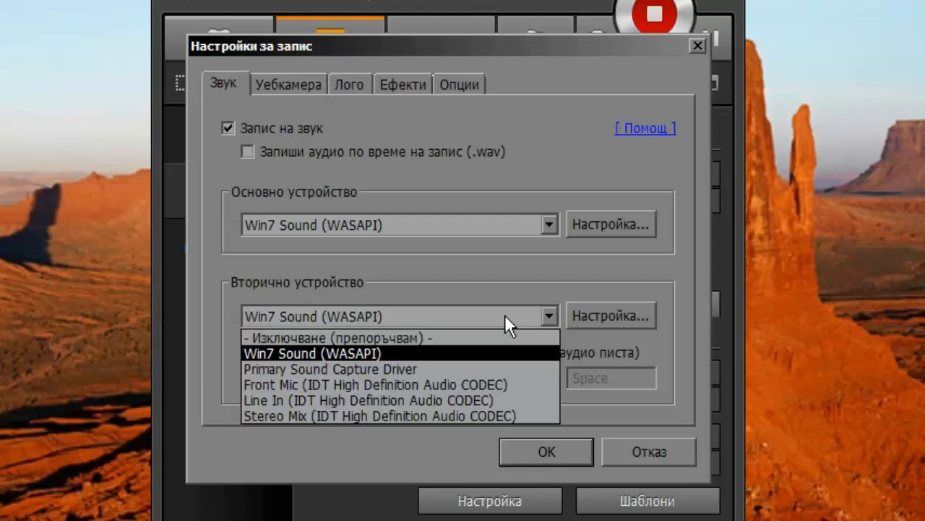
click(476, 337)
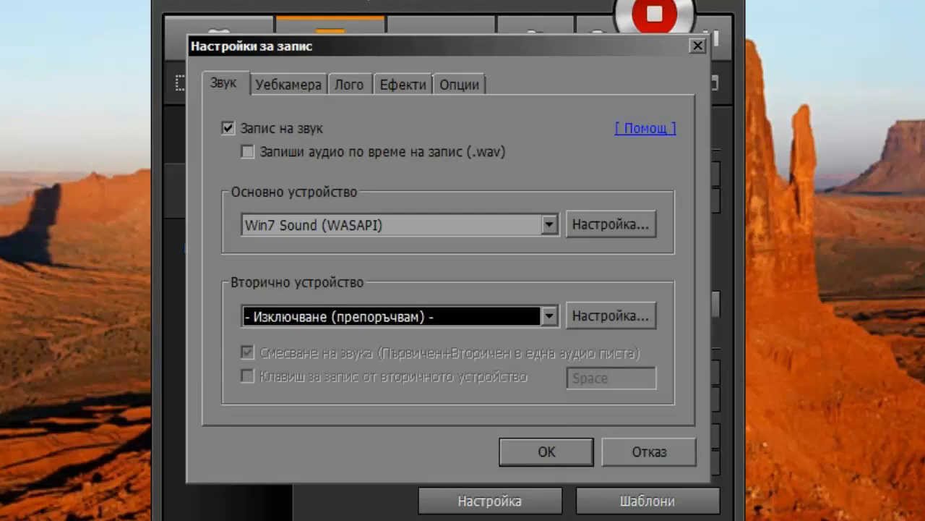
Try the webcam overlay with its camera, video size and preview options, restore the size to 20% and disable the overlay.
click(287, 84)
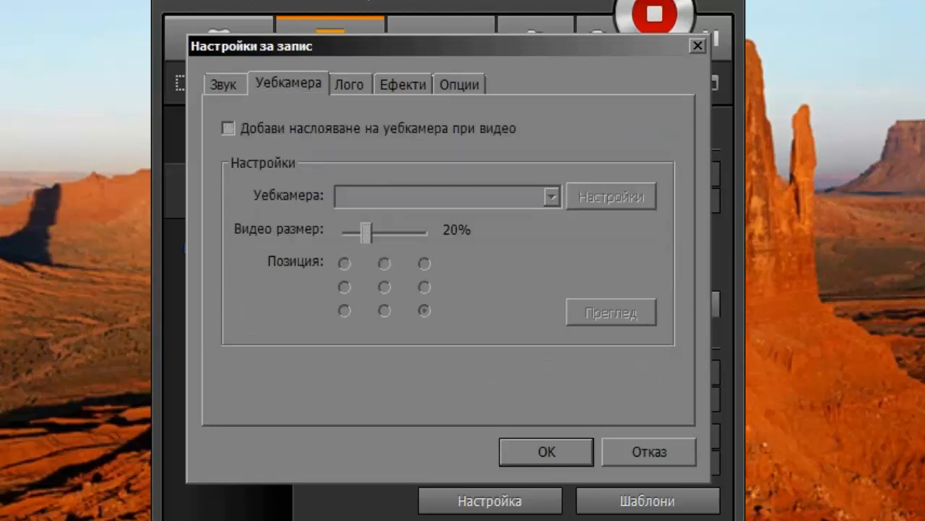
click(259, 135)
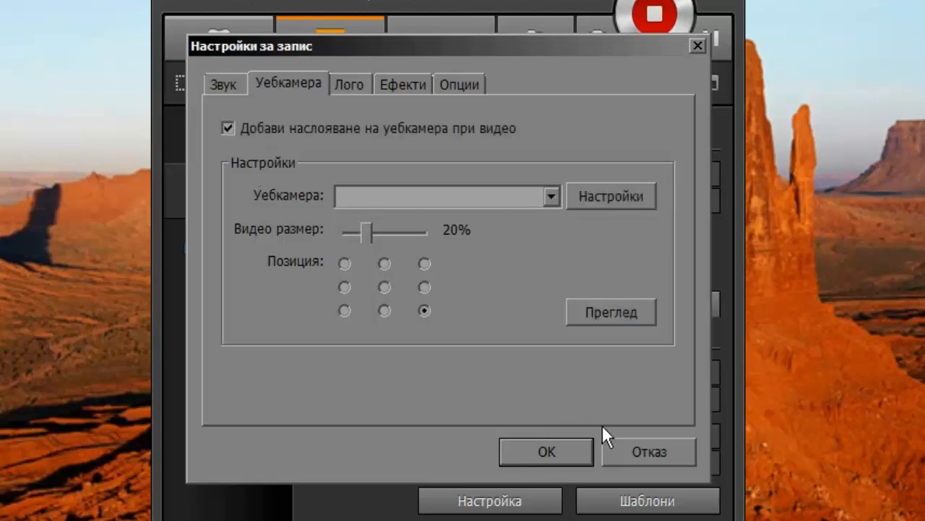
click(551, 196)
click(524, 202)
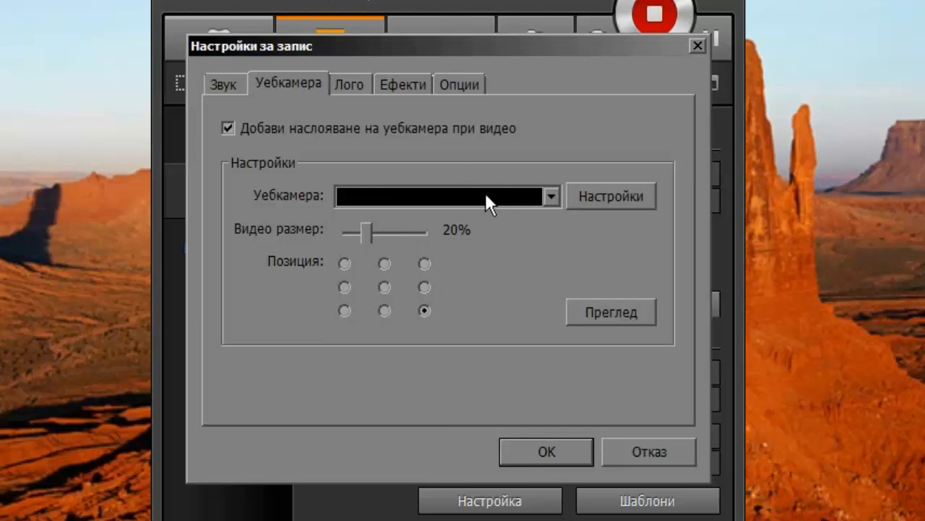
mouse_move(372, 237)
mouse_down()
mouse_move(419, 239)
mouse_move(386, 240)
mouse_up()
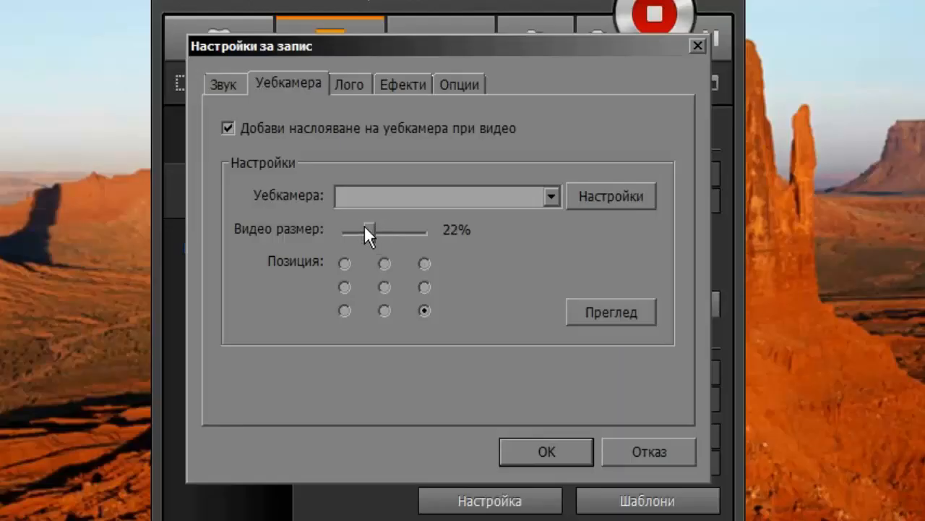
click(364, 226)
drag(359, 230, 368, 232)
click(620, 312)
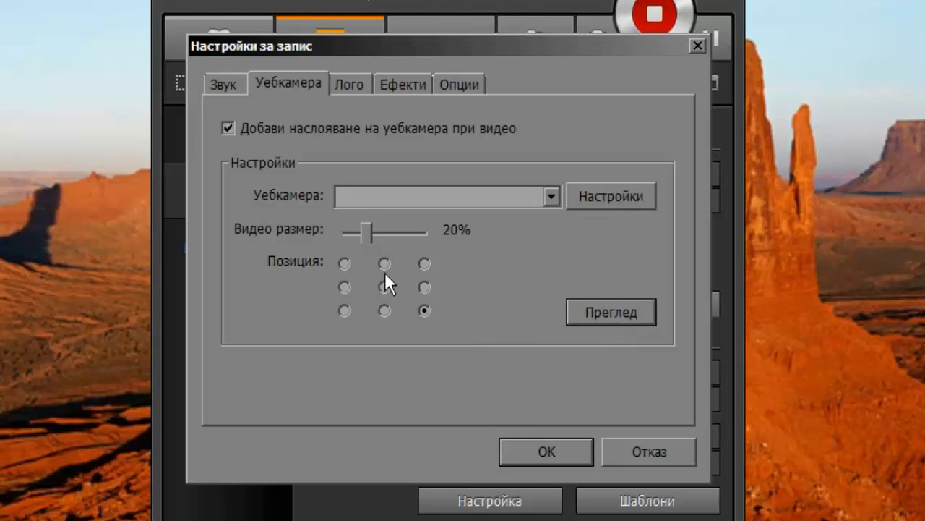
click(285, 129)
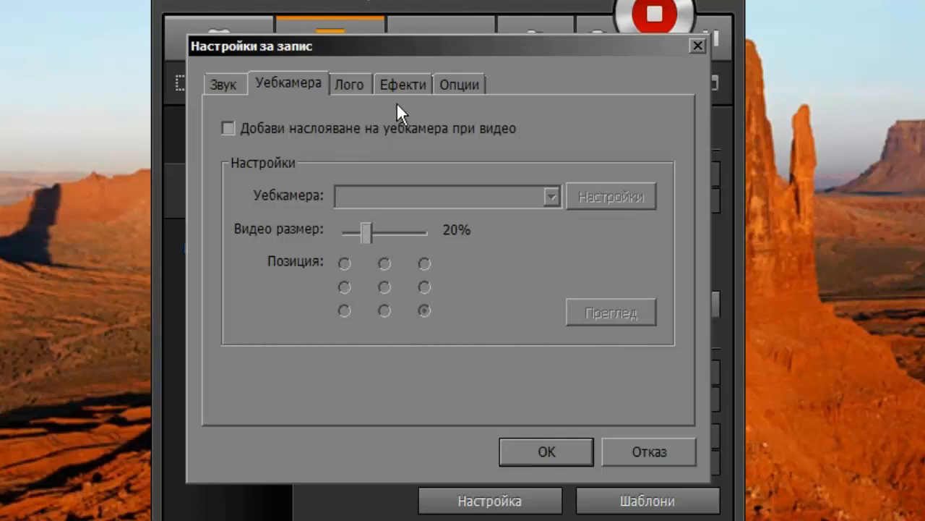
Enable the video logo to inspect its image and position options, set the lower-left position, and disable the logo.
click(345, 88)
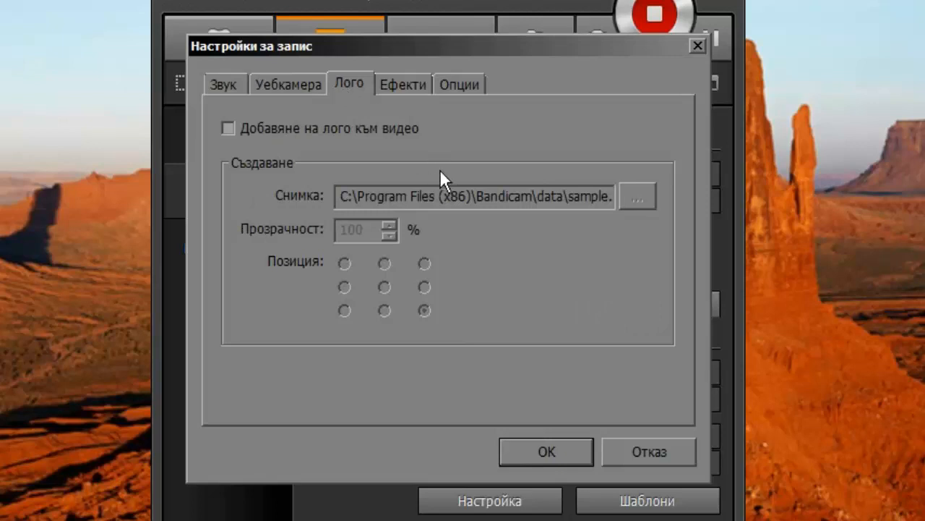
click(406, 132)
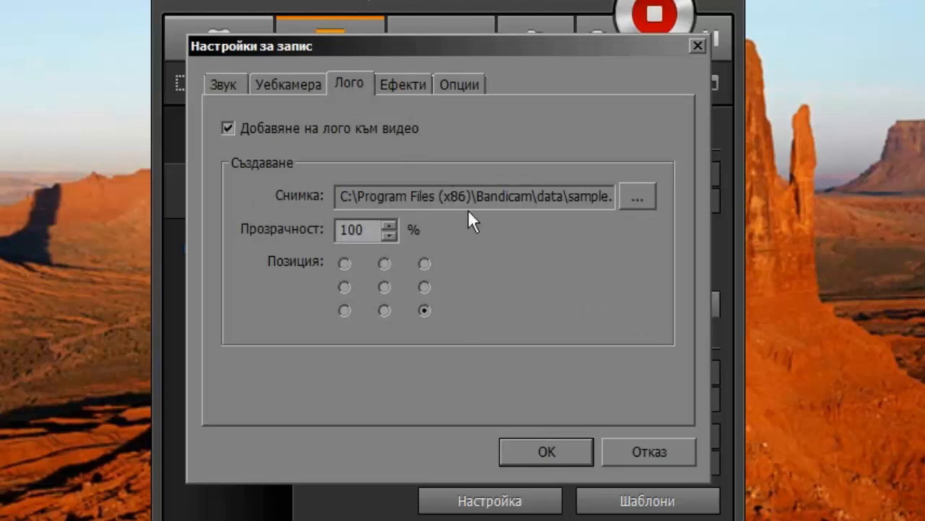
click(647, 193)
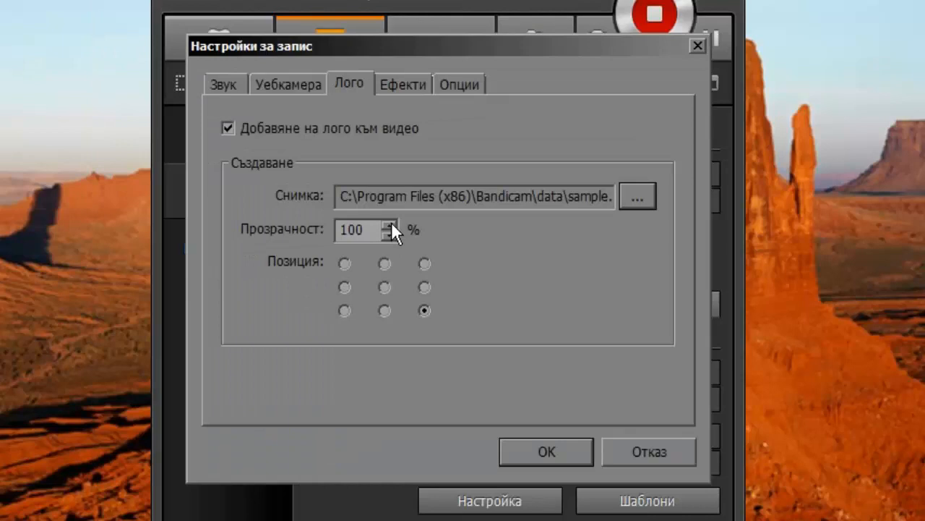
click(345, 264)
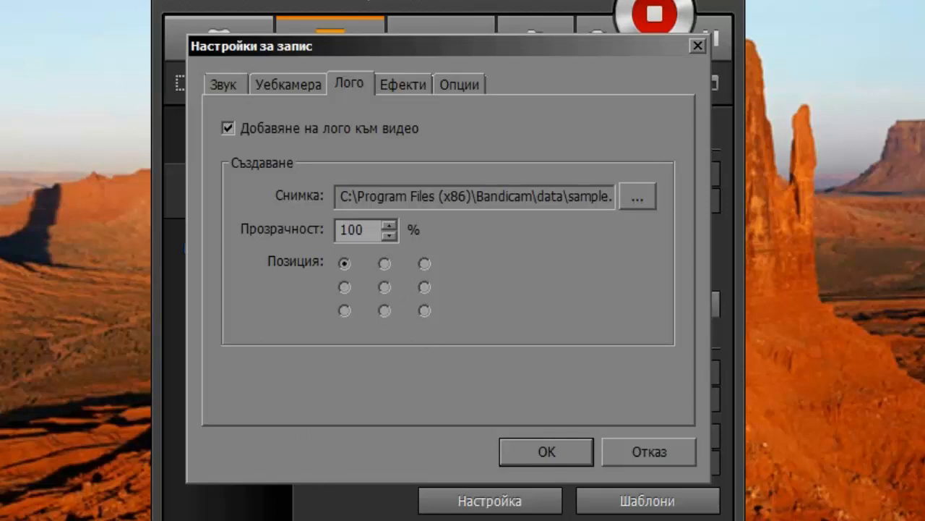
click(345, 310)
click(271, 135)
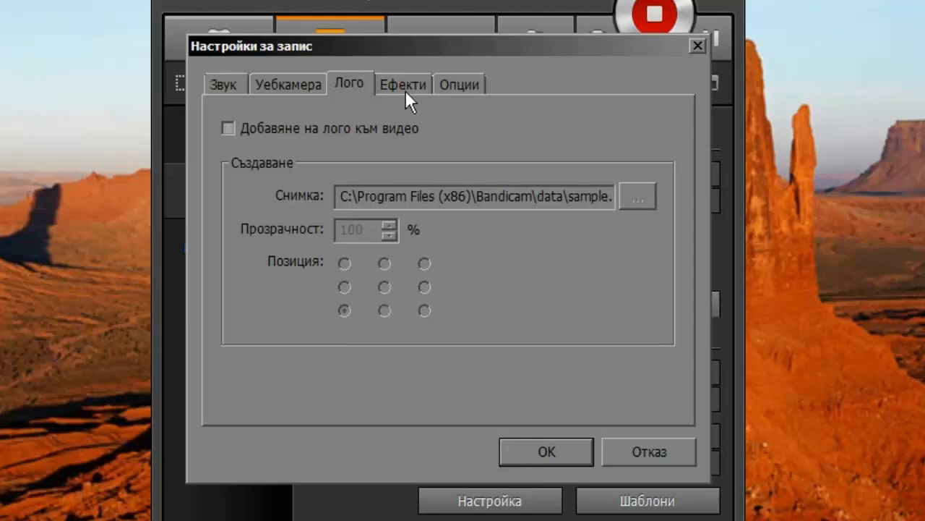
Enable the mouse click effects in the recording settings, and try the mouse highlight effect before switching the highlight off.
click(404, 90)
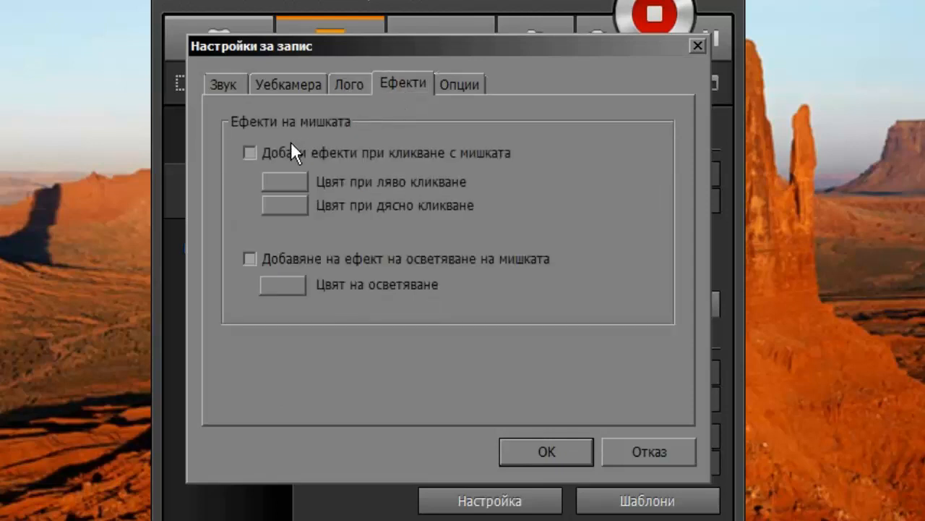
click(335, 155)
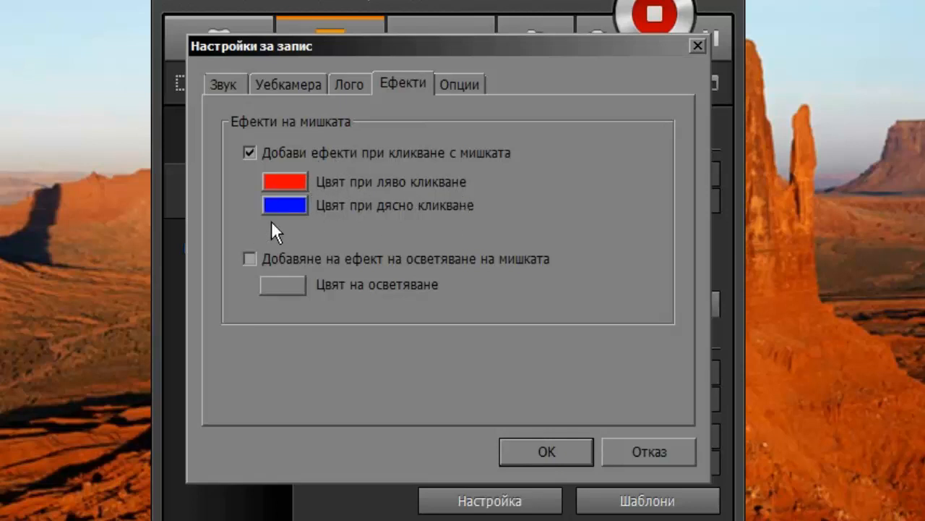
click(309, 262)
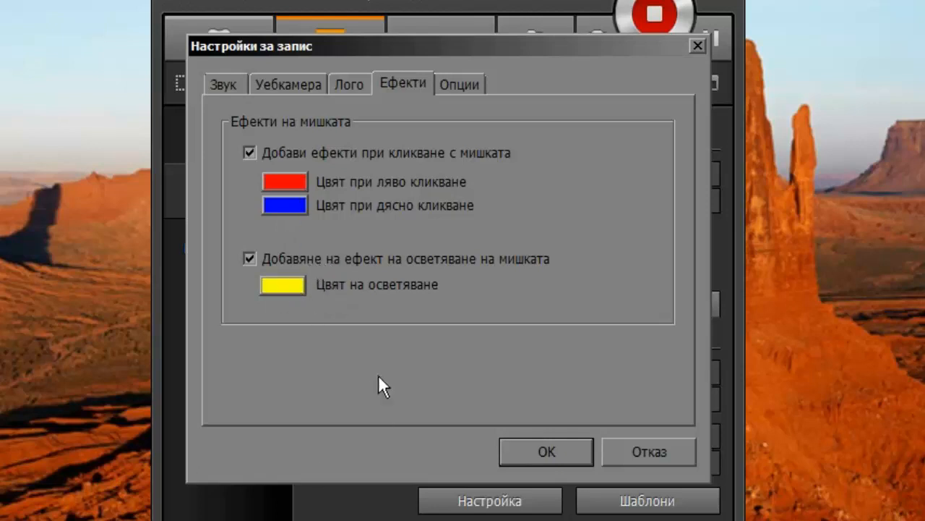
click(265, 262)
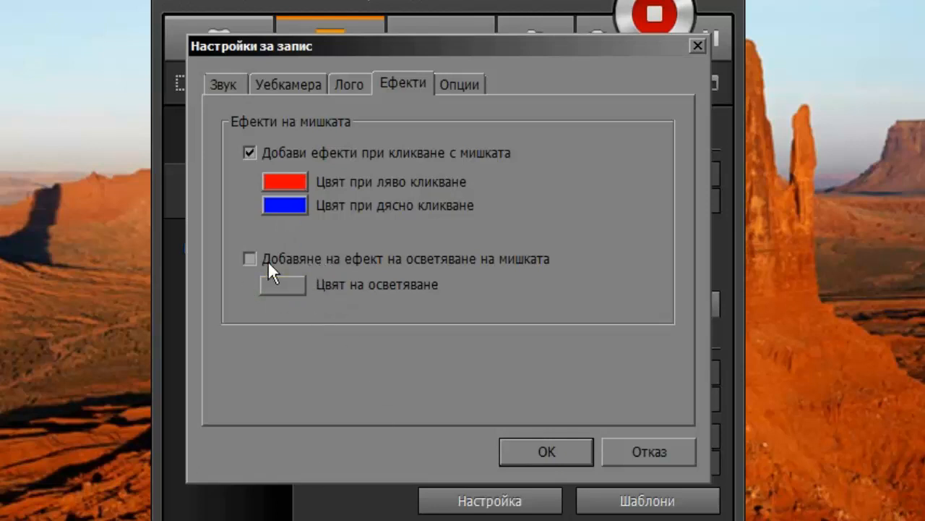
Set the left-click effect colour to green and disable the mouse click effects.
click(280, 182)
click(283, 187)
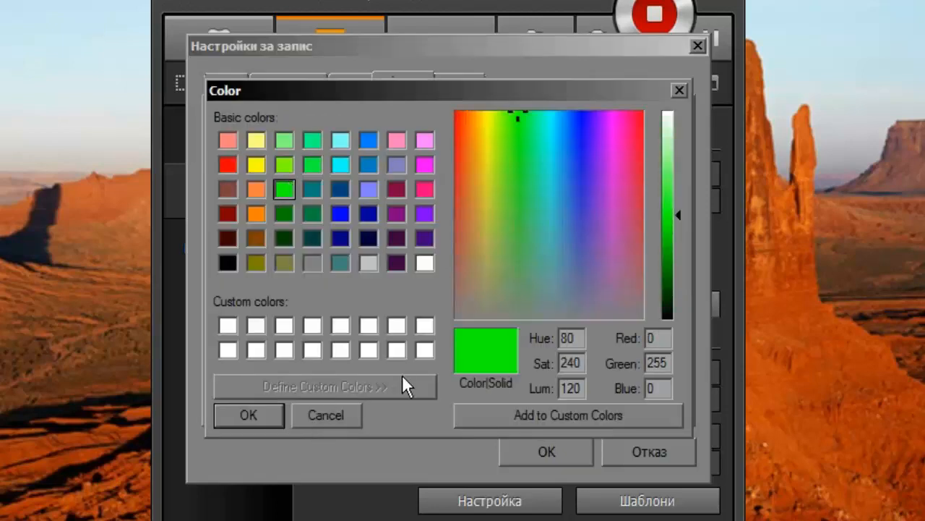
click(246, 414)
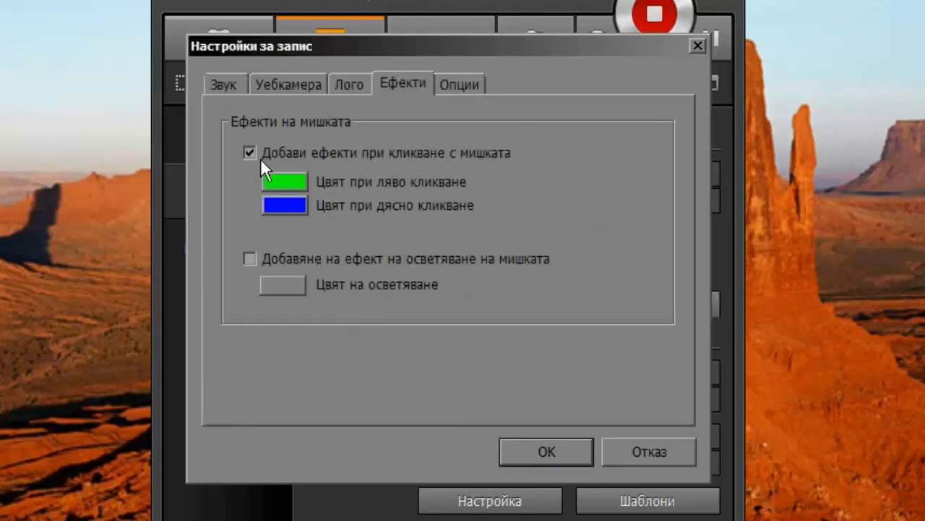
click(303, 153)
Check the recording priority choices, keep "[Нормален] Задача с основен приоритет", and try the extended DirectX 9 recording method before switching it off.
click(467, 88)
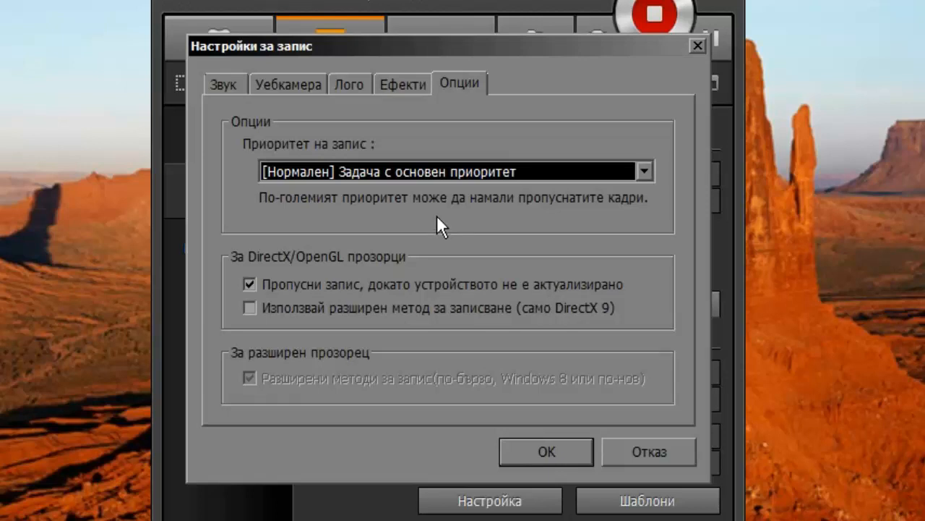
click(375, 166)
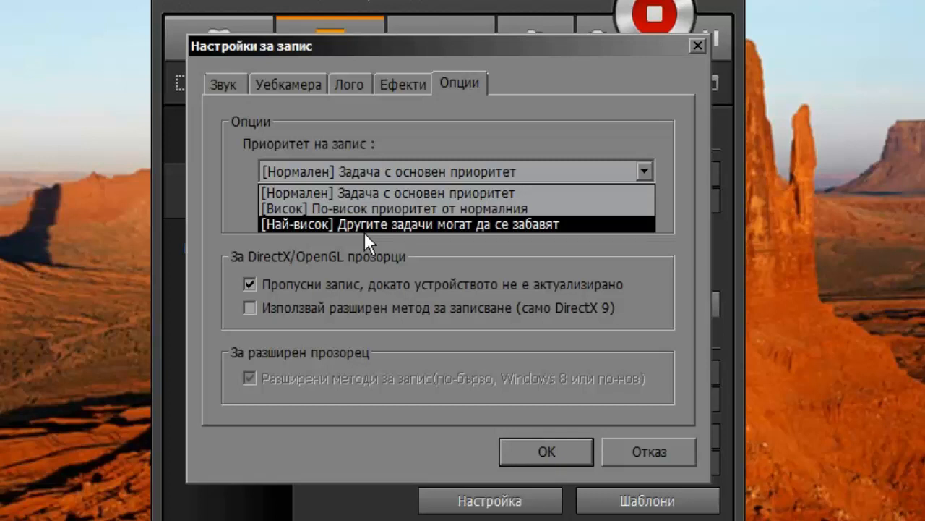
click(395, 192)
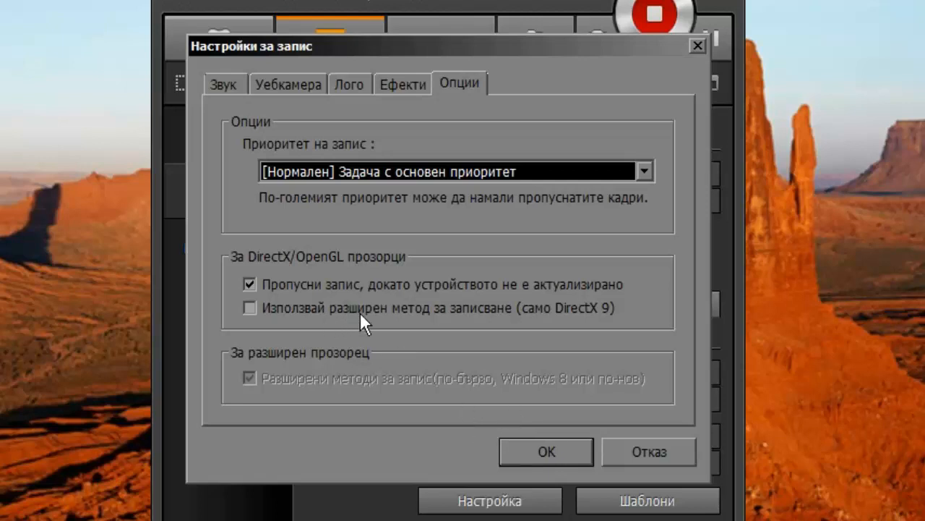
click(461, 304)
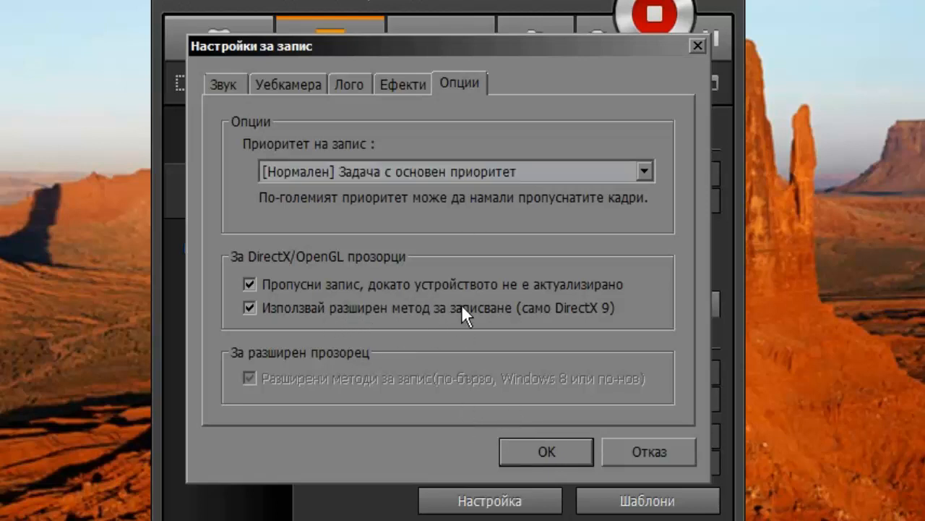
click(466, 309)
Review the sound, webcam, logo, effects and options pages once more and confirm the recording settings.
click(225, 88)
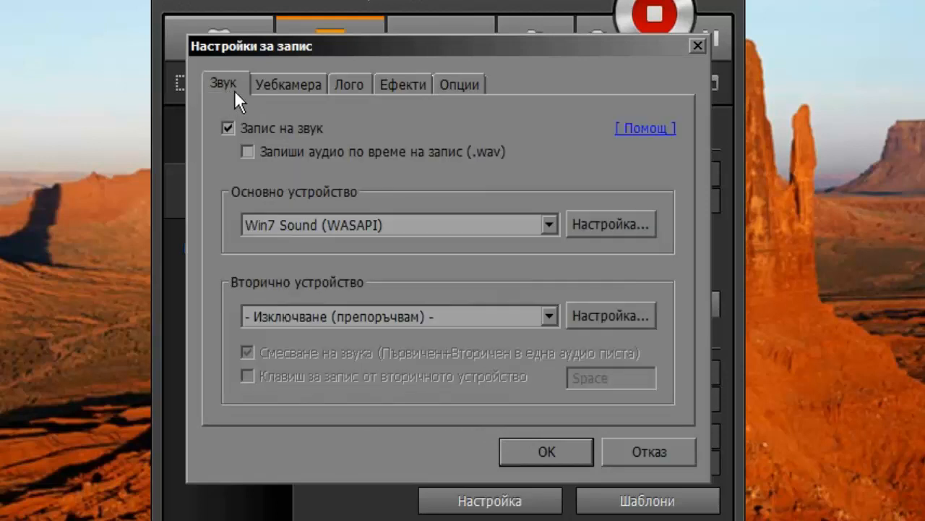
click(287, 84)
click(357, 84)
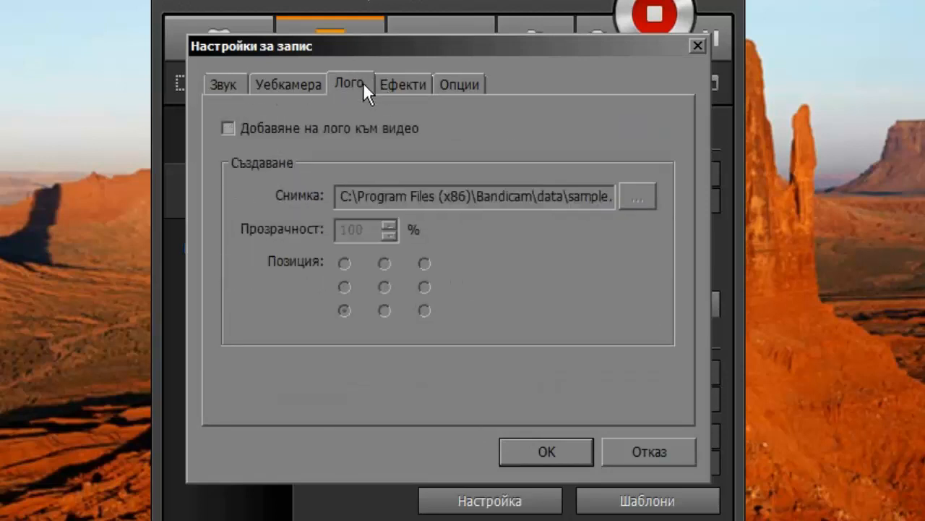
click(403, 84)
click(452, 84)
click(553, 449)
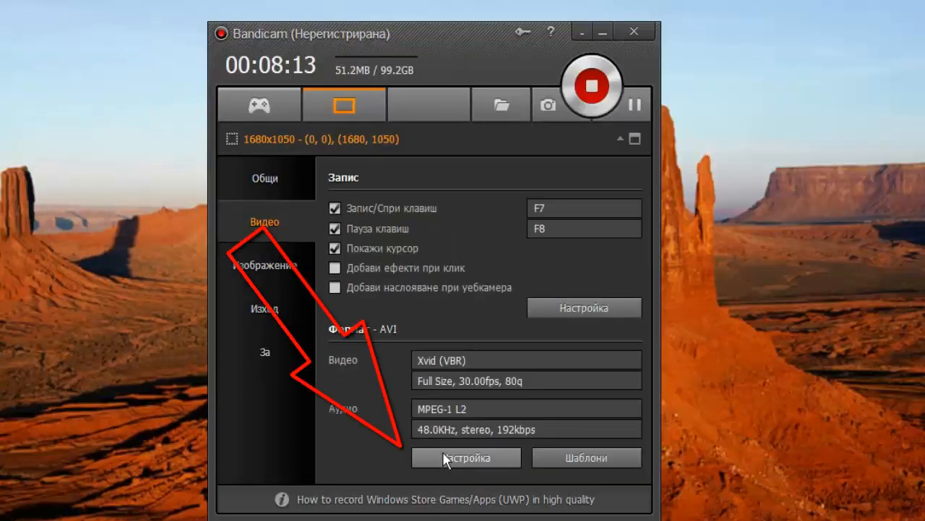
Inspect the video and audio format settings, including the video size choices, and accept them with "Пълен размер".
click(460, 498)
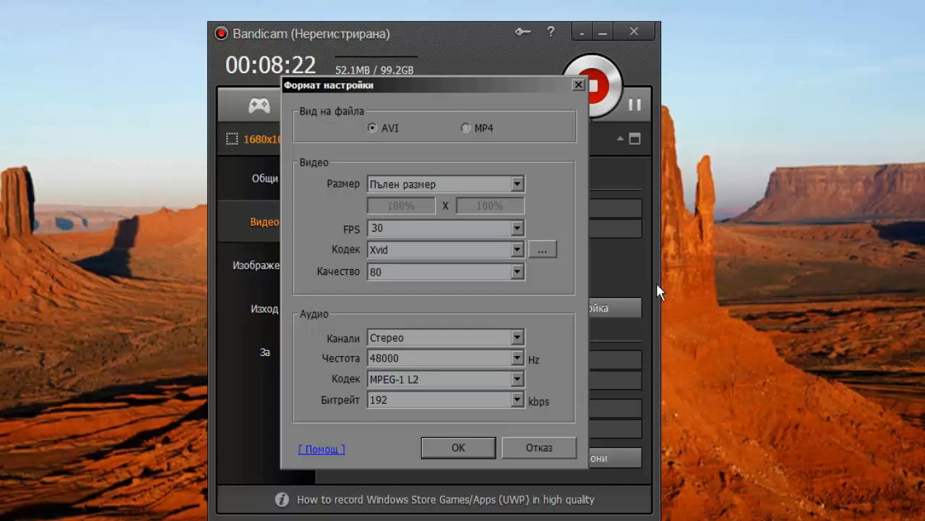
click(504, 177)
click(504, 177)
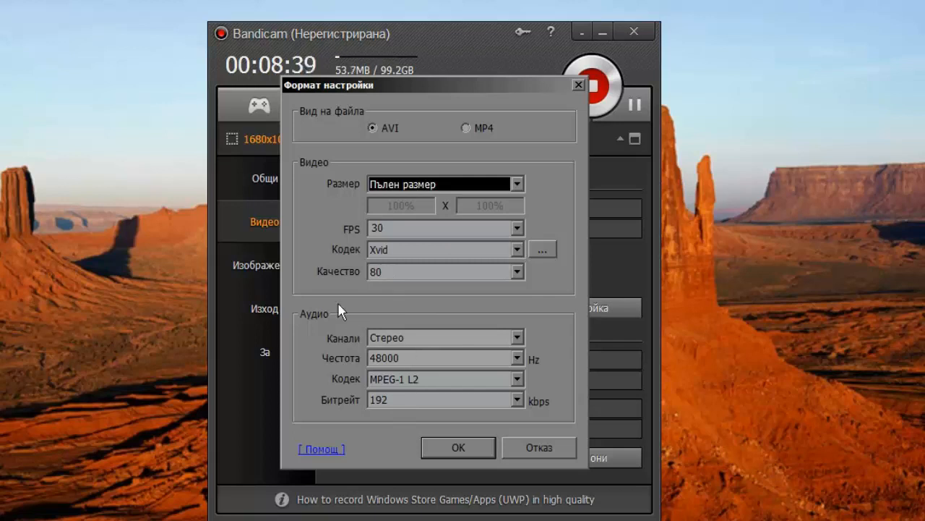
click(474, 446)
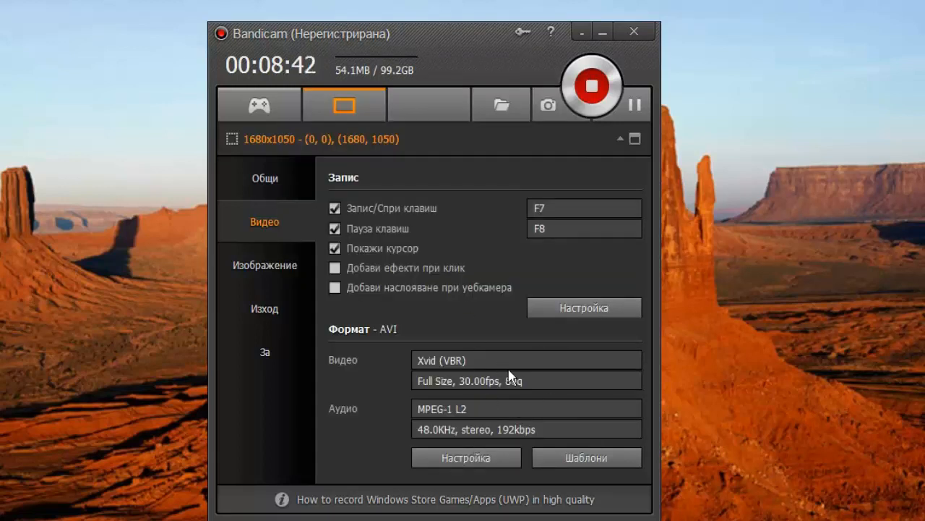
Examine the image capture settings, including the screenshot hotkey and the image formats.
click(294, 265)
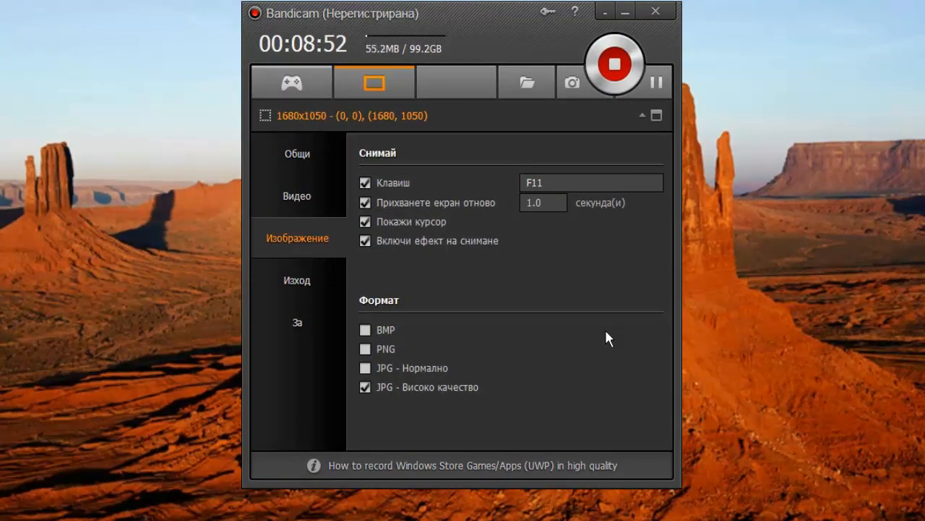
click(542, 181)
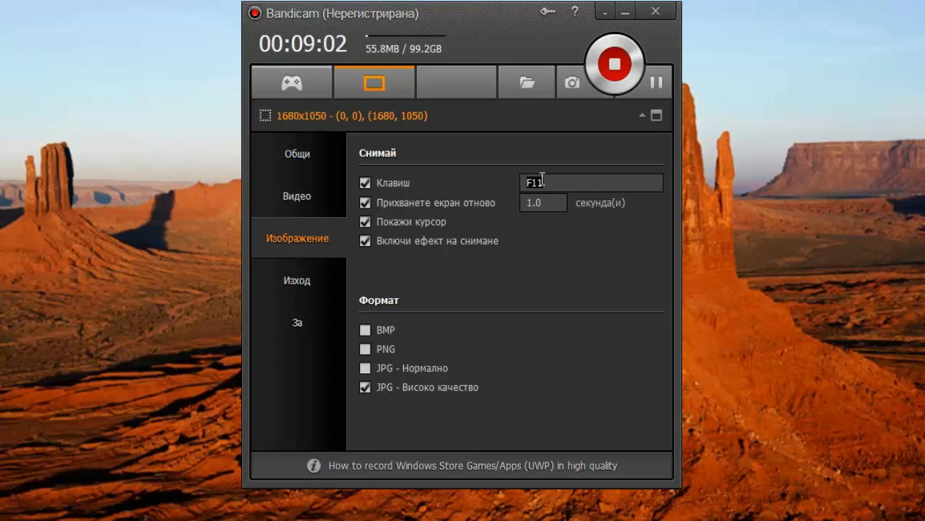
click(538, 313)
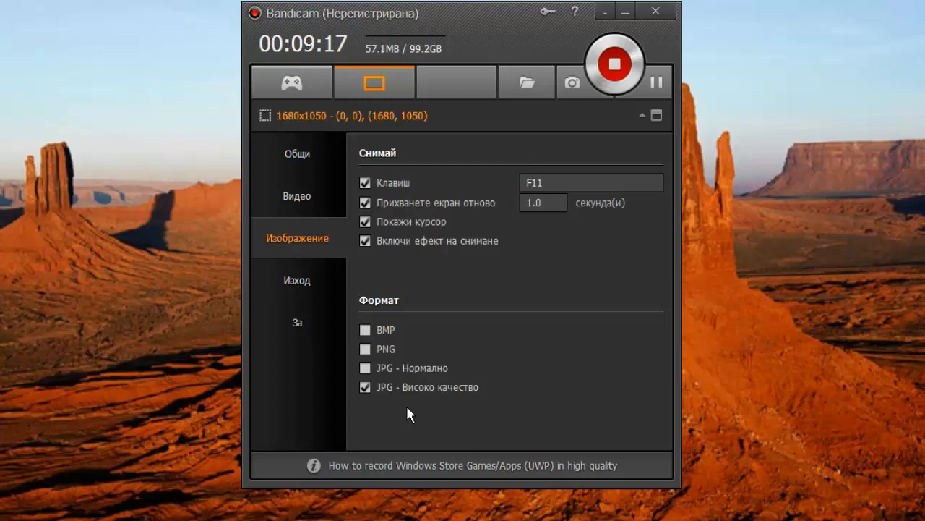
View the list of recorded videos and the version and licence information, and return to the general settings.
click(316, 279)
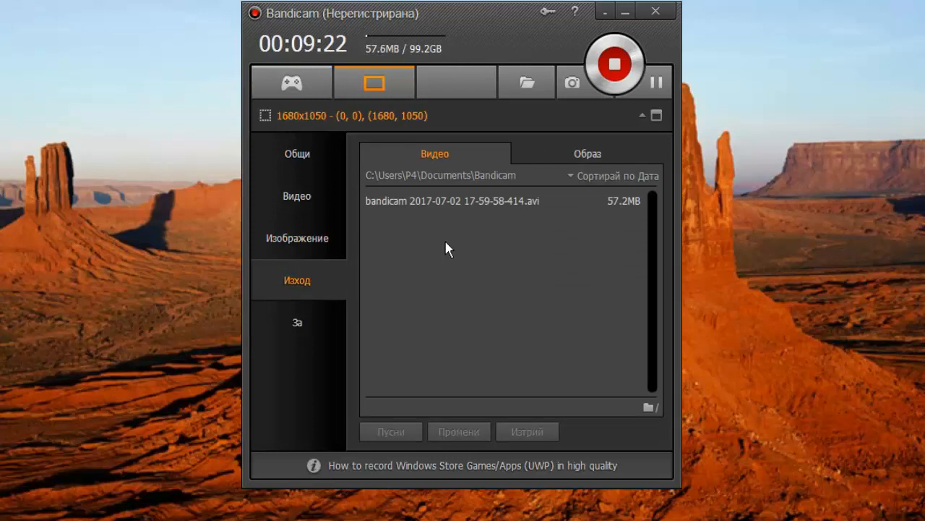
click(286, 335)
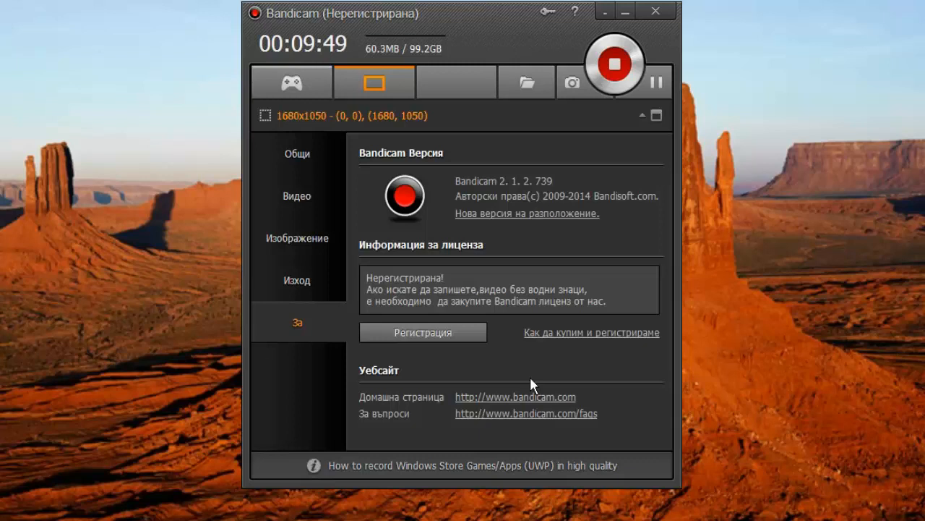
click(332, 157)
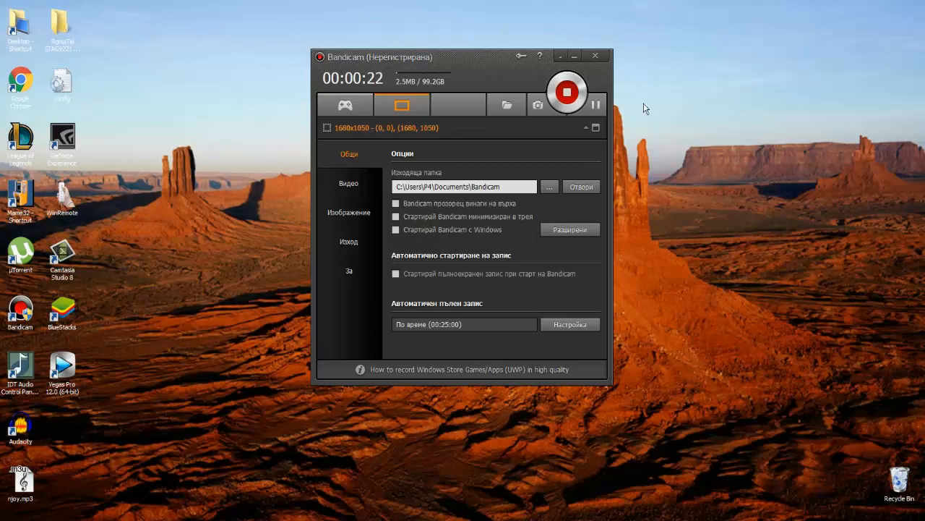
Try minimizing the Bandicam window to the system tray and restoring it from there.
click(558, 61)
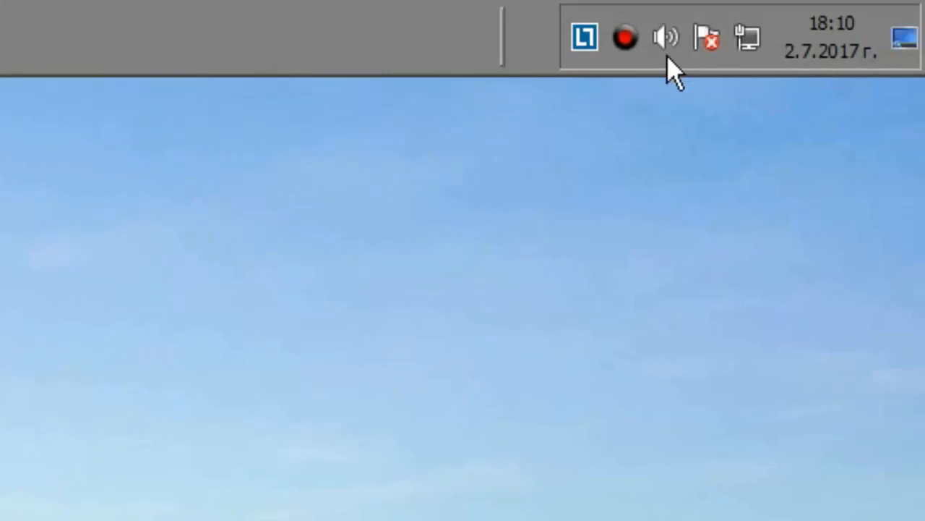
click(628, 29)
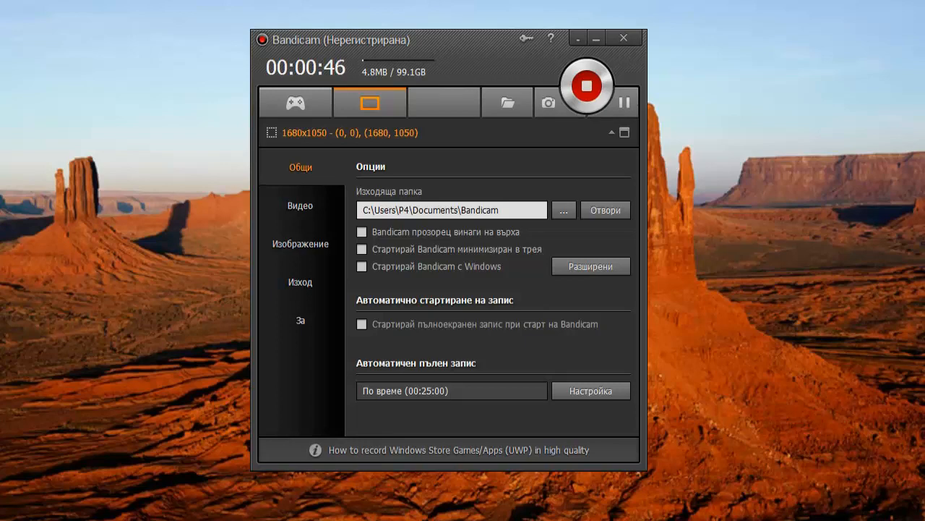
click(578, 38)
click(579, 38)
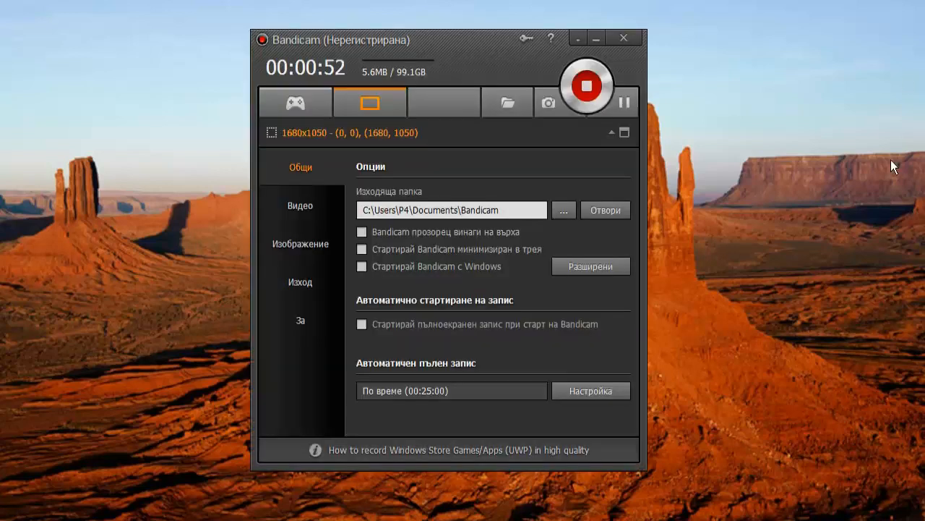